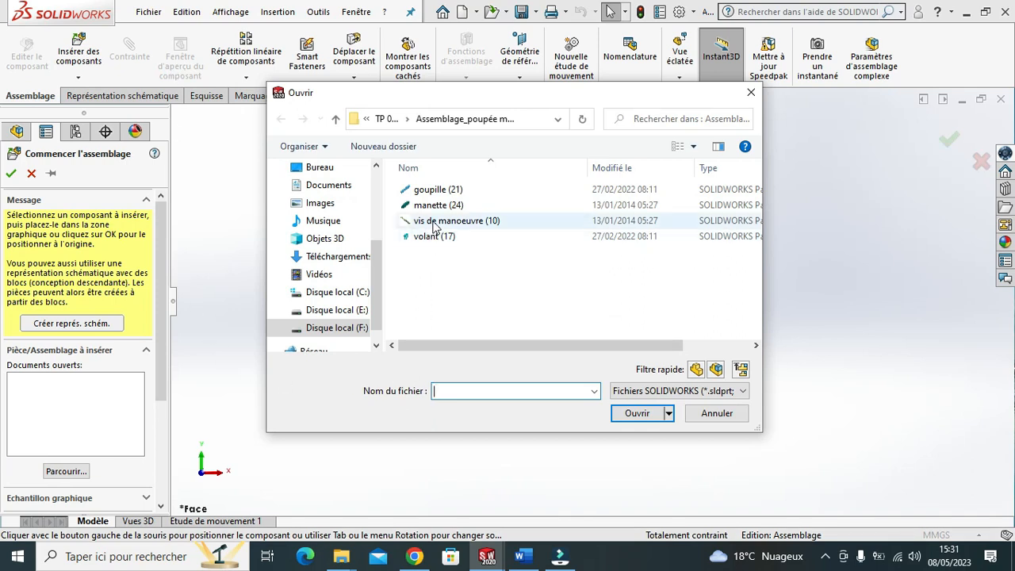
Insert the part vis de manoeuvre (10) as the first component of the new assembly.
{"action": "left_click", "coordinate": [435, 225]}
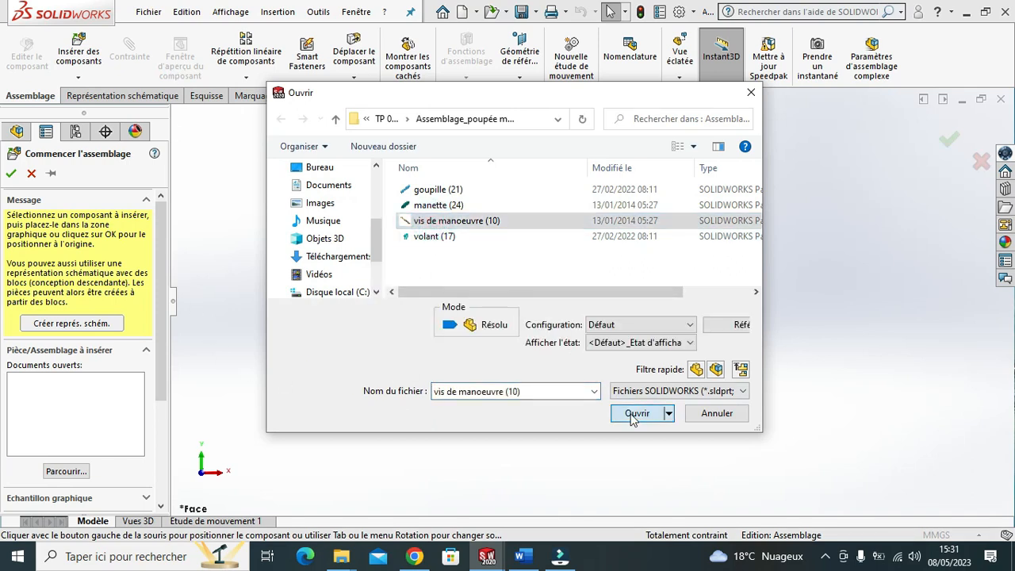
{"action": "left_click", "coordinate": [635, 415]}
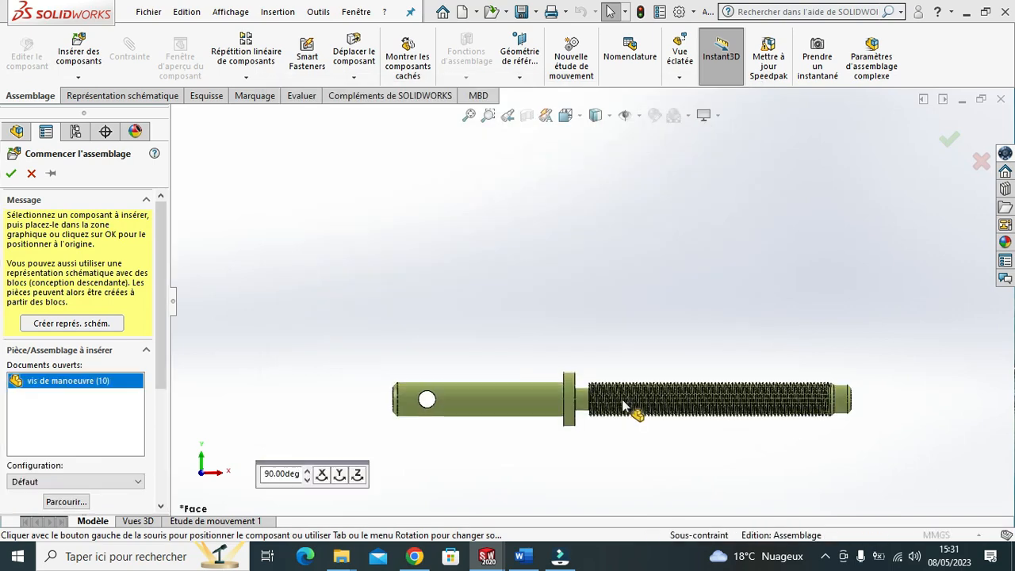
{"action": "left_click", "coordinate": [584, 323]}
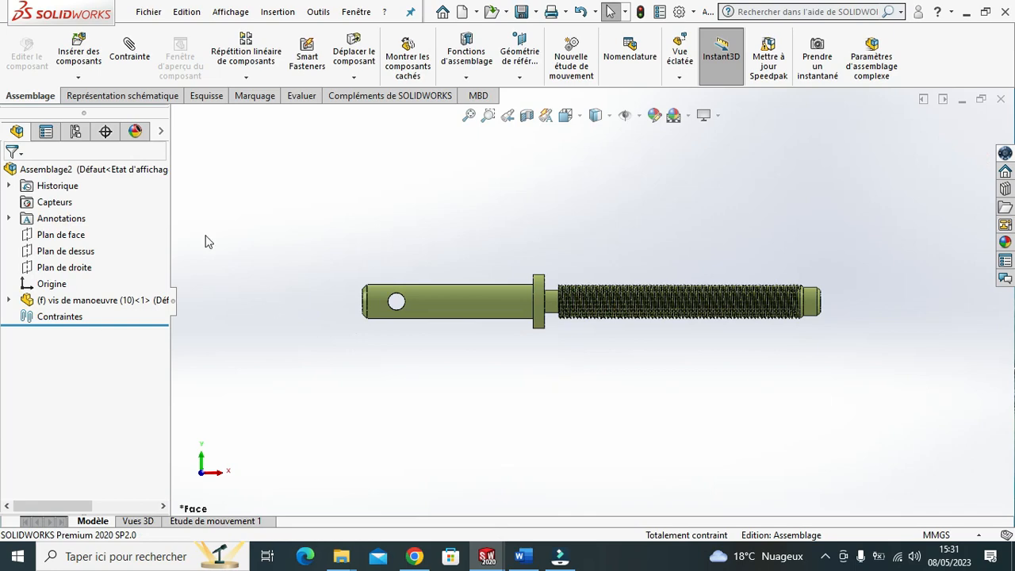
Insert the part volant (17), turned 180° about the Y axis, in front of the screw's smooth end.
{"action": "left_click", "coordinate": [78, 53]}
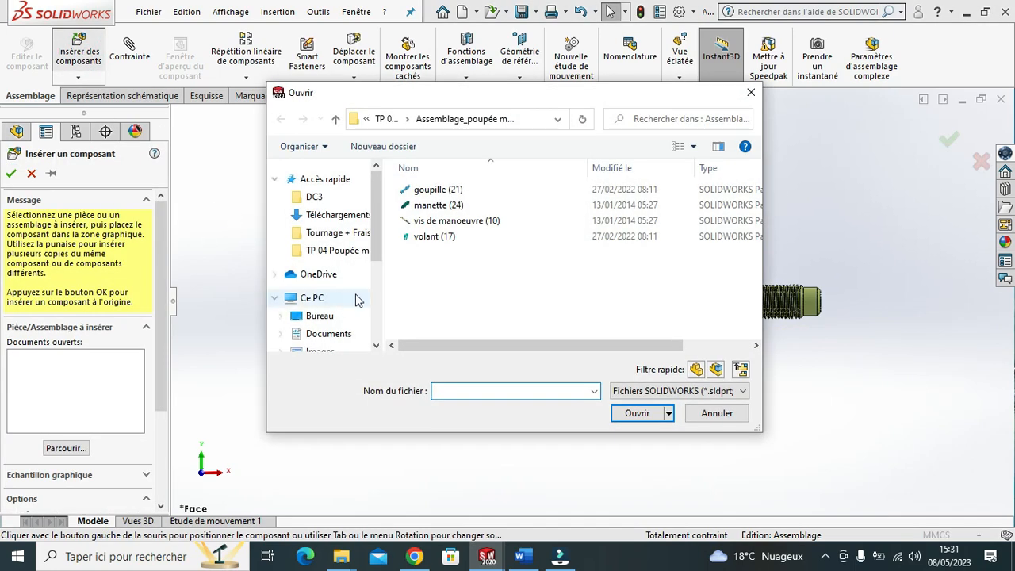
{"action": "left_click", "coordinate": [434, 235]}
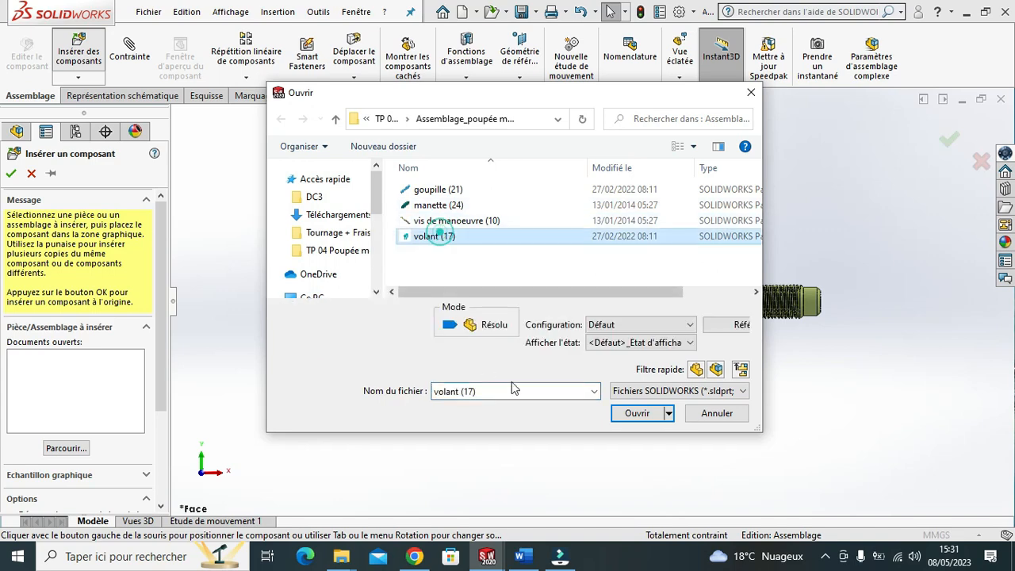
{"action": "left_click", "coordinate": [637, 413]}
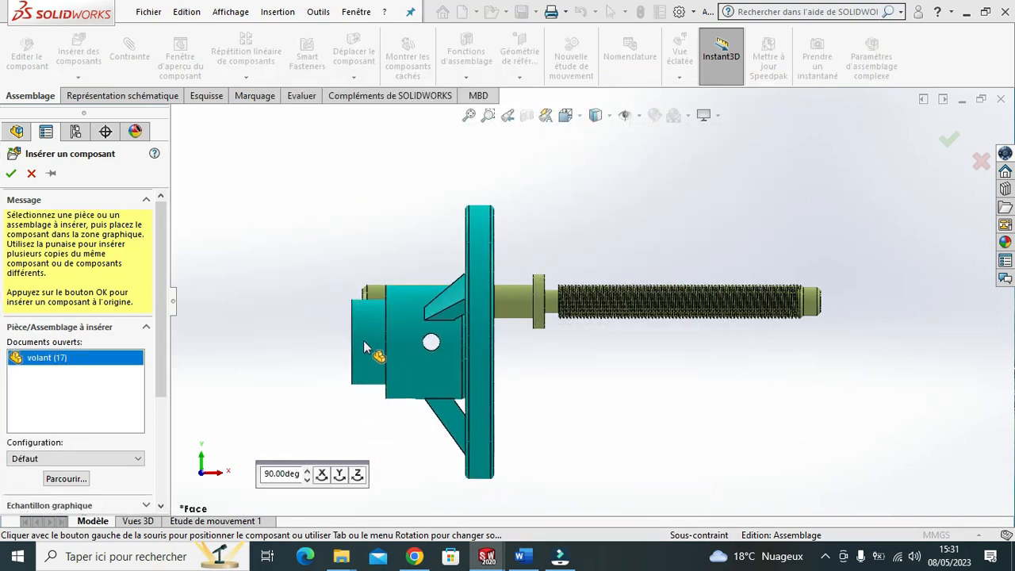
{"action": "left_click", "coordinate": [339, 473]}
{"action": "left_click", "coordinate": [339, 473]}
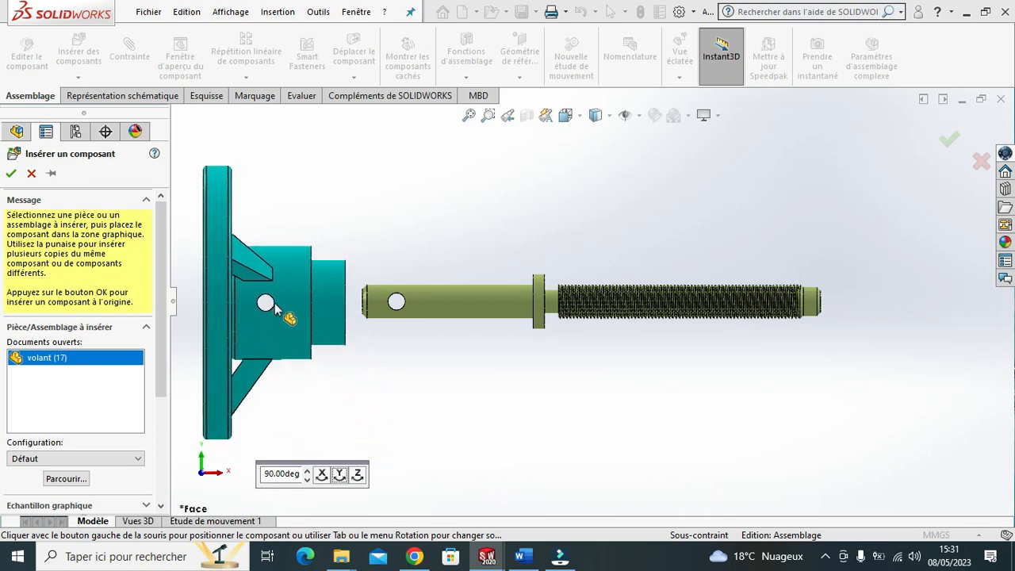
{"action": "left_click", "coordinate": [275, 309]}
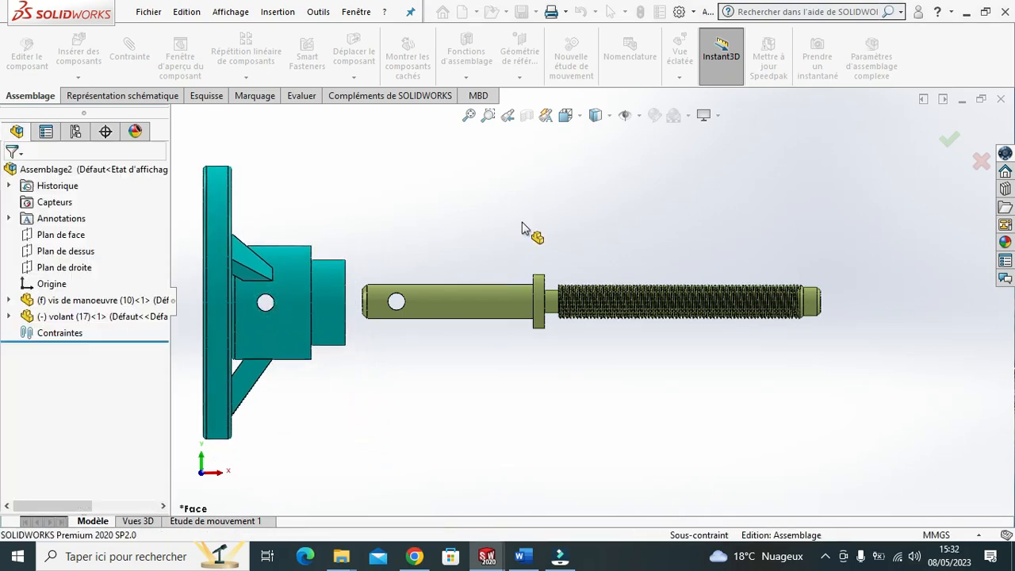
Add a concentric mate between the handwheel's bore and the screw's smooth cylindrical shaft.
{"action": "mouse_move", "coordinate": [531, 215]}
{"action": "middle_mouse_down"}
{"action": "mouse_move", "coordinate": [514, 225]}
{"action": "mouse_move", "coordinate": [523, 220]}
{"action": "middle_mouse_up"}
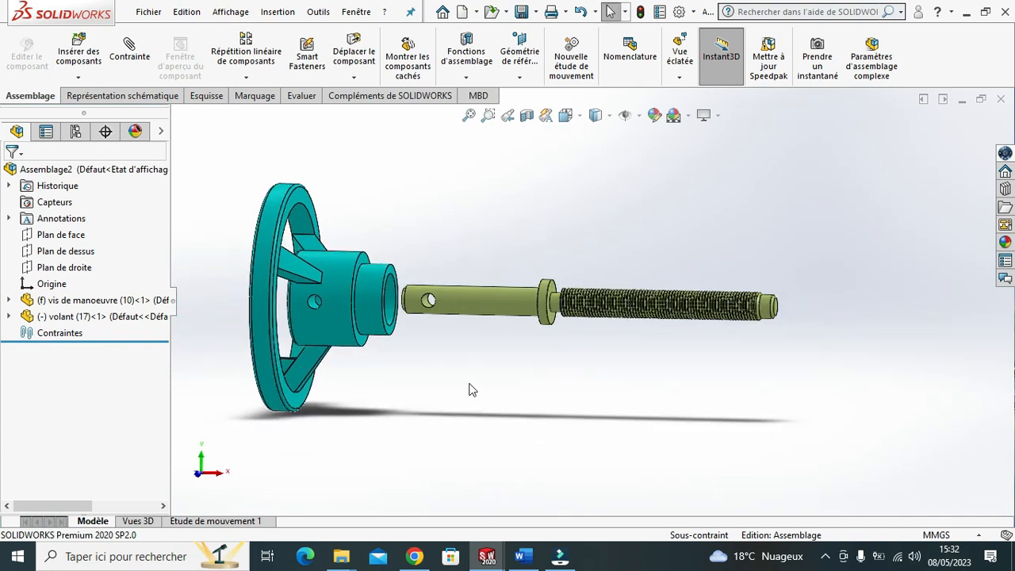
{"action": "left_click", "coordinate": [391, 316]}
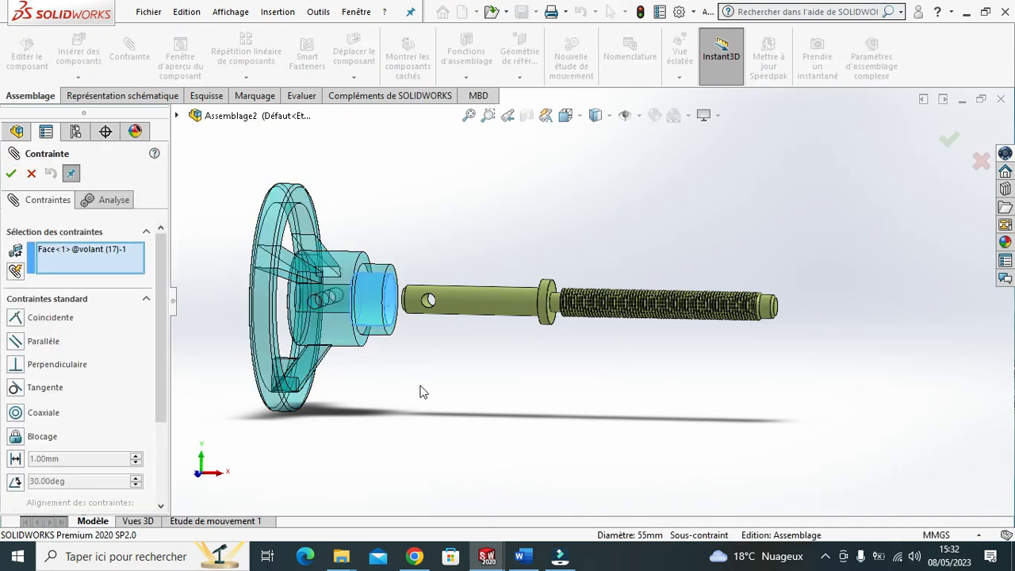
{"action": "left_click", "coordinate": [480, 314]}
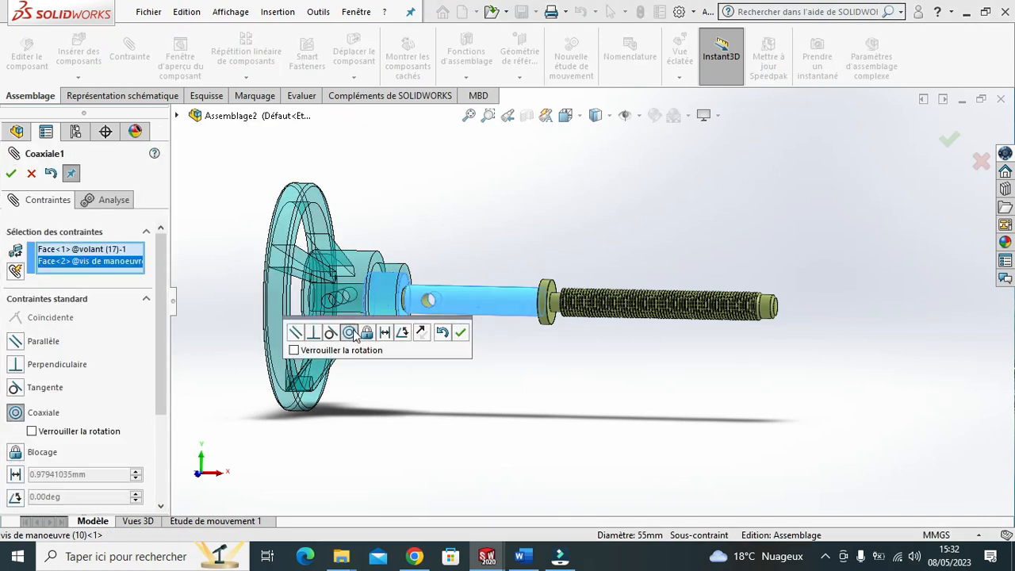
{"action": "left_click", "coordinate": [461, 333]}
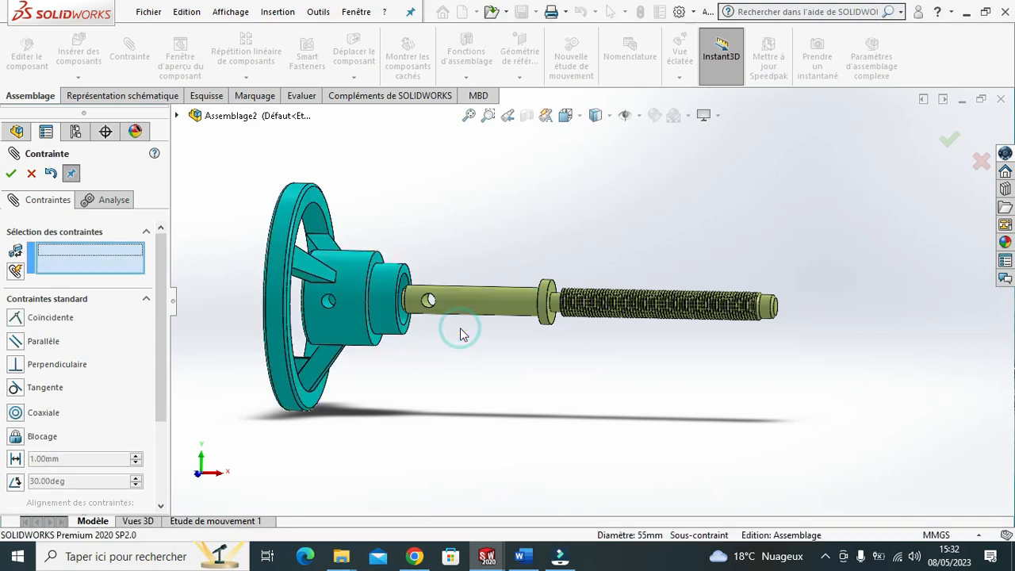
Add a concentric mate between the pin hole in the handwheel's hub and the cross hole in the screw, and finish mating.
{"action": "left_click", "coordinate": [328, 305]}
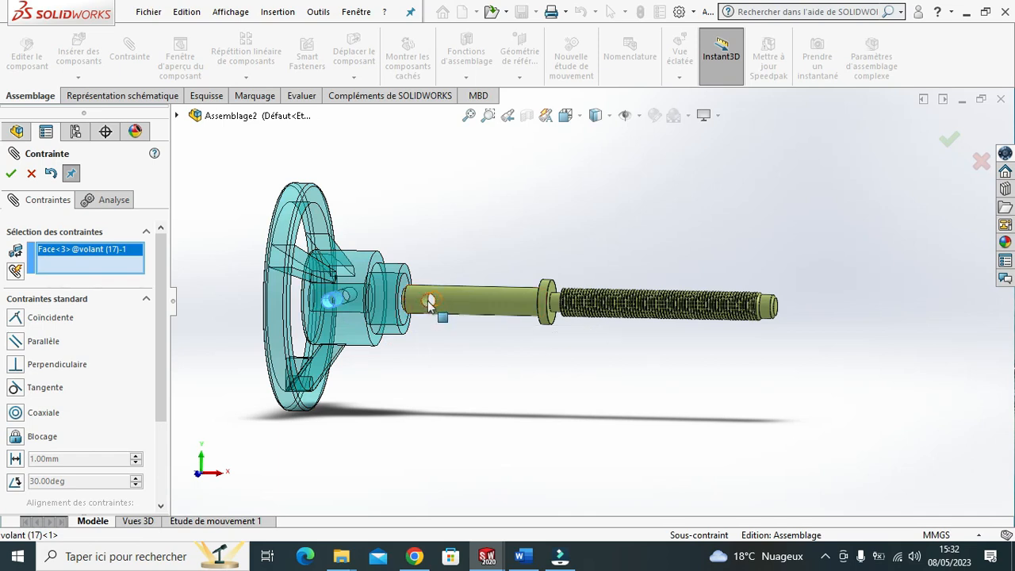
{"action": "left_click", "coordinate": [426, 303]}
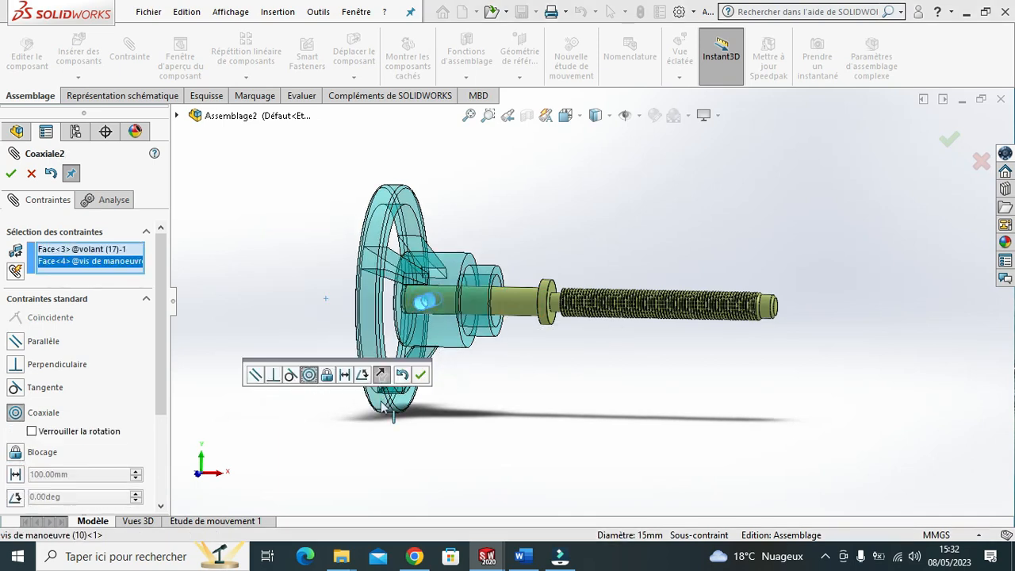
{"action": "left_click", "coordinate": [420, 375]}
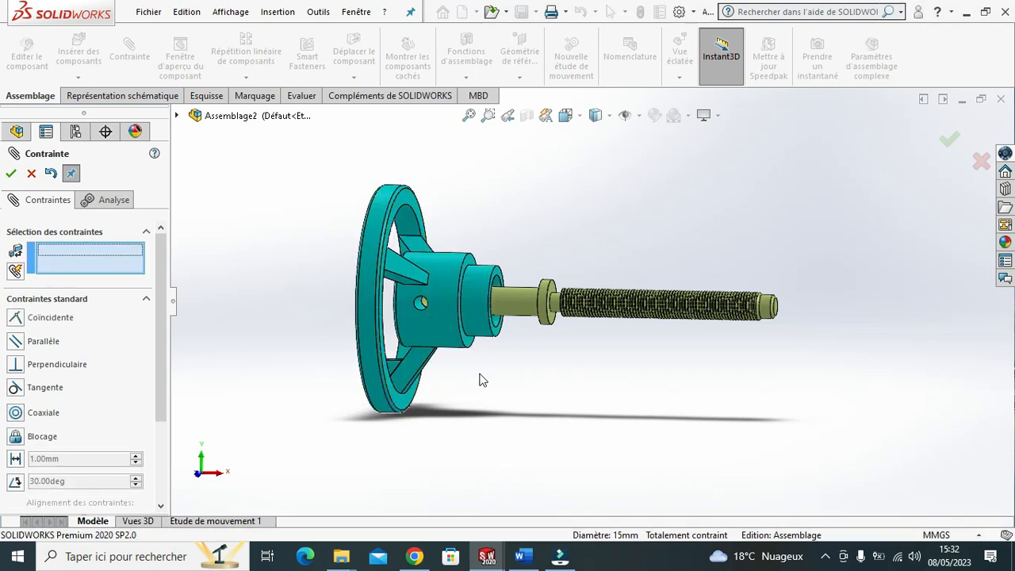
{"action": "middle_click_drag", "start_coordinate": [516, 376], "coordinate": [527, 356]}
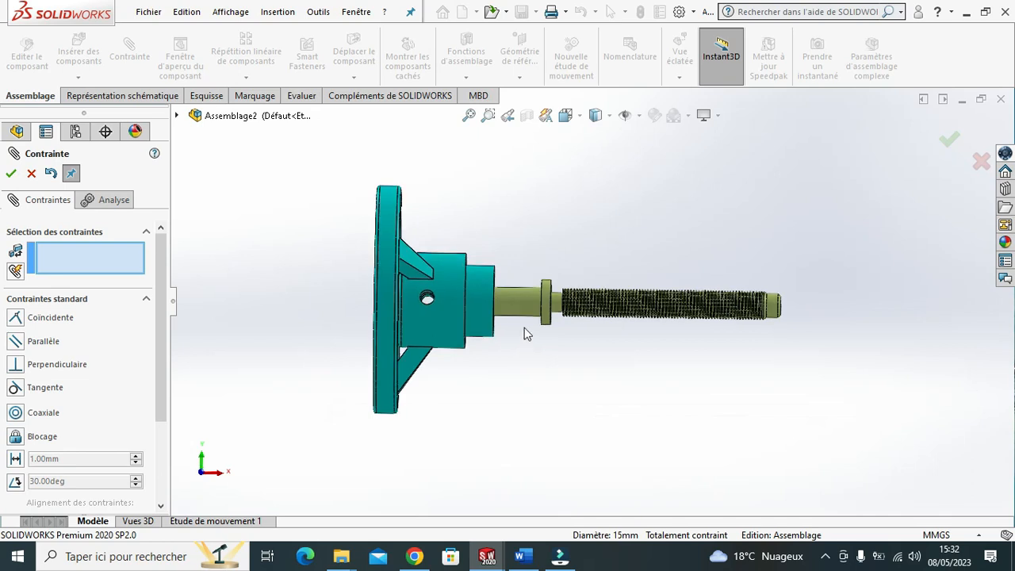
{"action": "scroll", "coordinate": [520, 321], "scroll_direction": "down", "scroll_amount": 4}
{"action": "scroll", "coordinate": [512, 349], "scroll_direction": "up", "scroll_amount": 3}
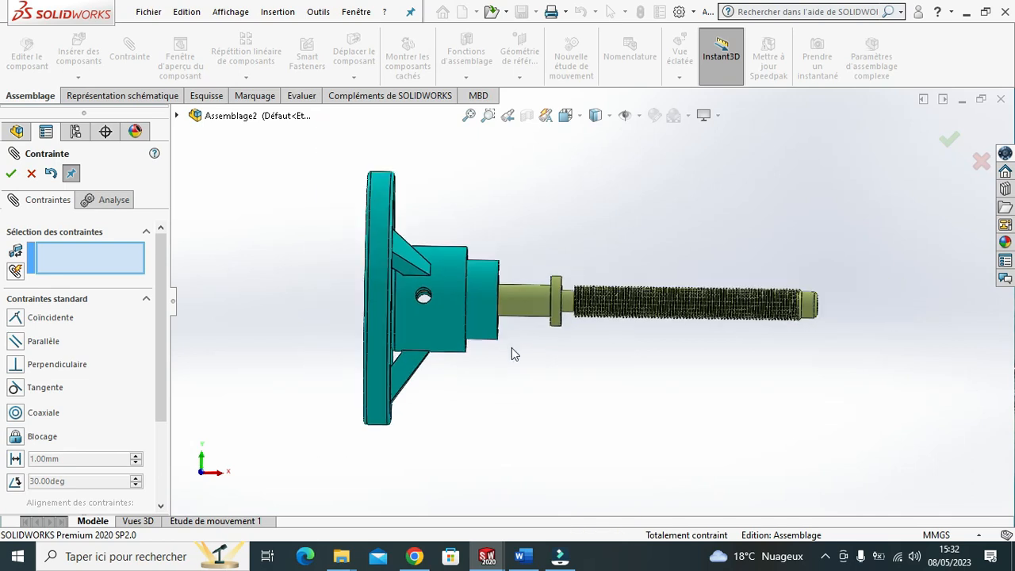
{"action": "left_click", "coordinate": [11, 174]}
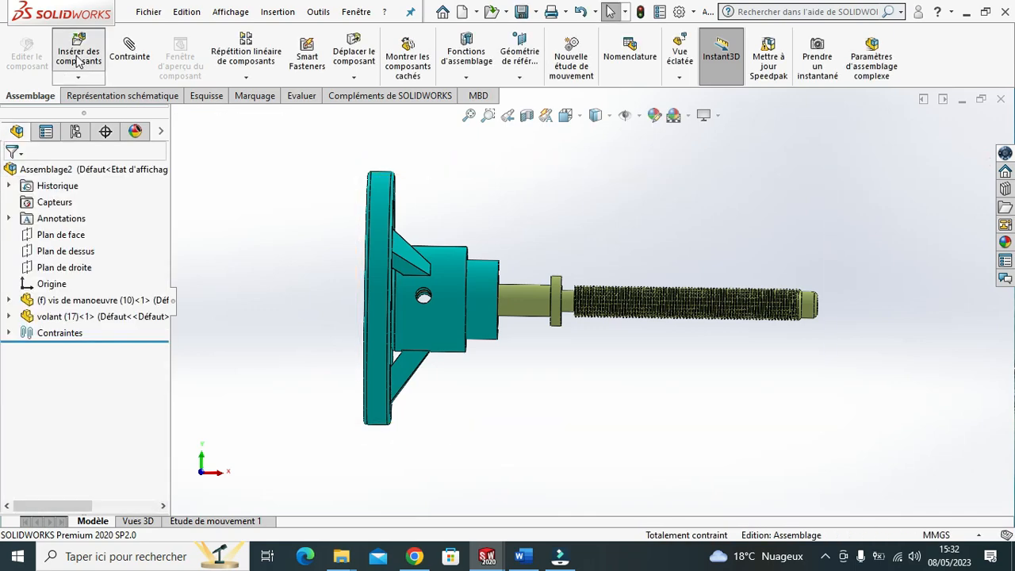
Insert the part goupille (21) and place it in free space below the handwheel's hub.
{"action": "left_click", "coordinate": [78, 55]}
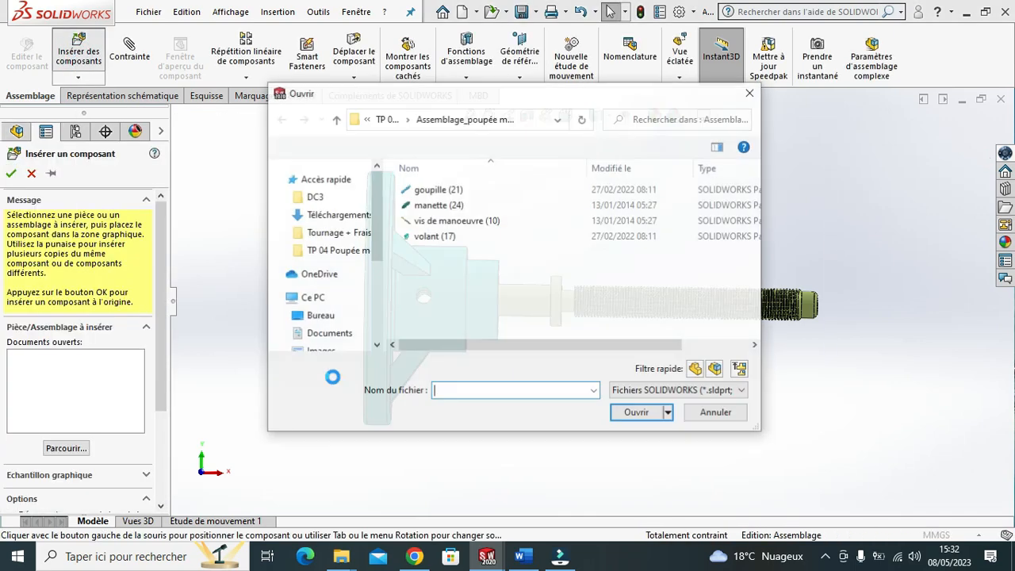
{"action": "left_click", "coordinate": [428, 190]}
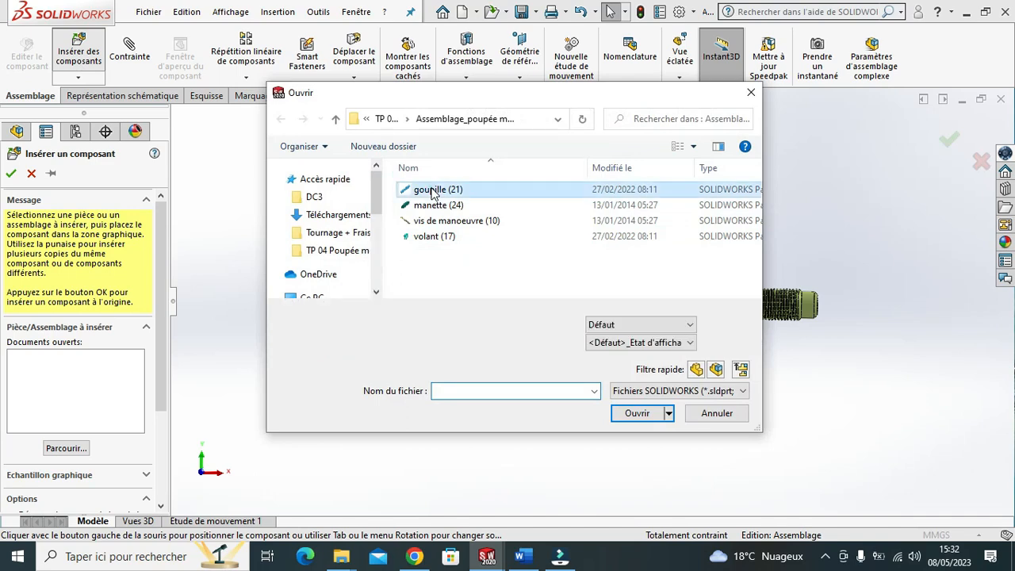
{"action": "left_click", "coordinate": [637, 413]}
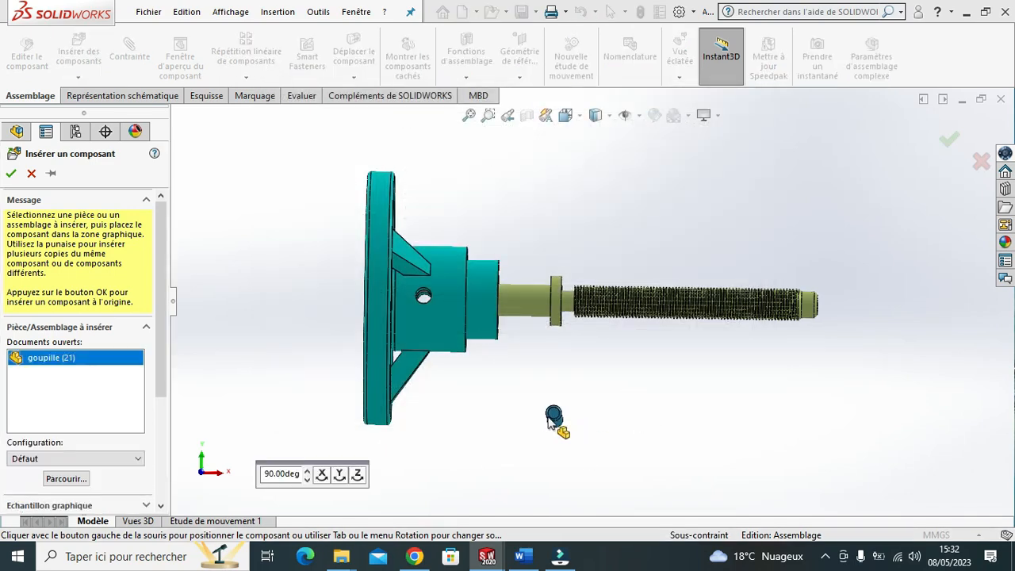
{"action": "left_click", "coordinate": [476, 398]}
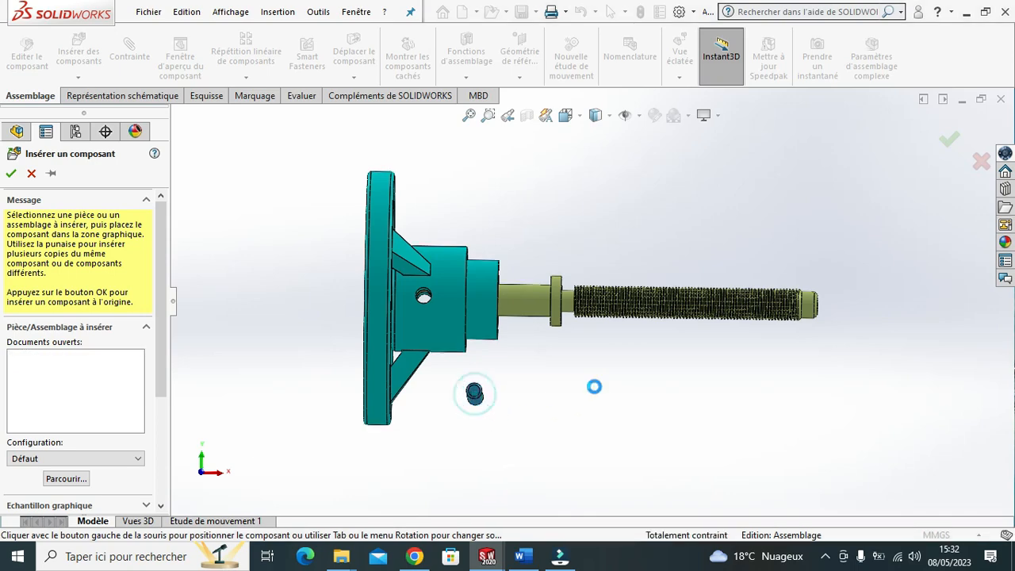
Add a concentric mate between the pin hole in the handwheel's hub and the pin's cylindrical face.
{"action": "middle_click_drag", "start_coordinate": [594, 389], "coordinate": [580, 402]}
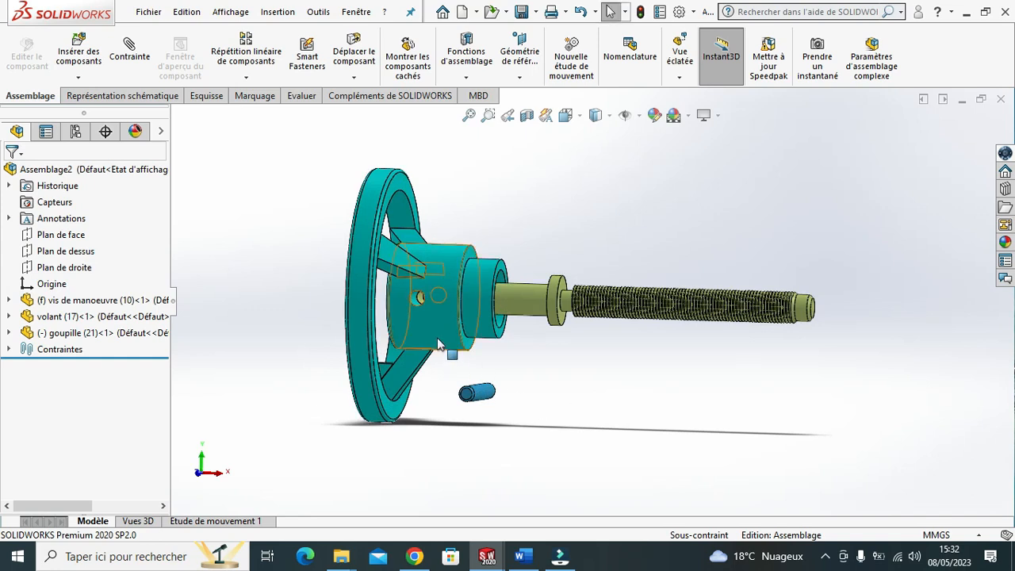
{"action": "left_click", "coordinate": [416, 299]}
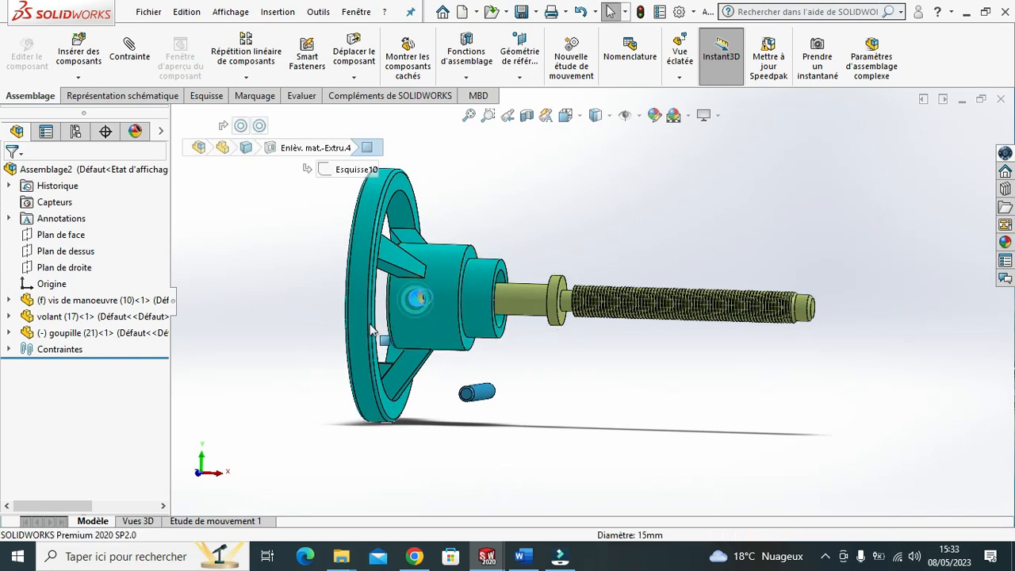
{"action": "left_click", "coordinate": [115, 53]}
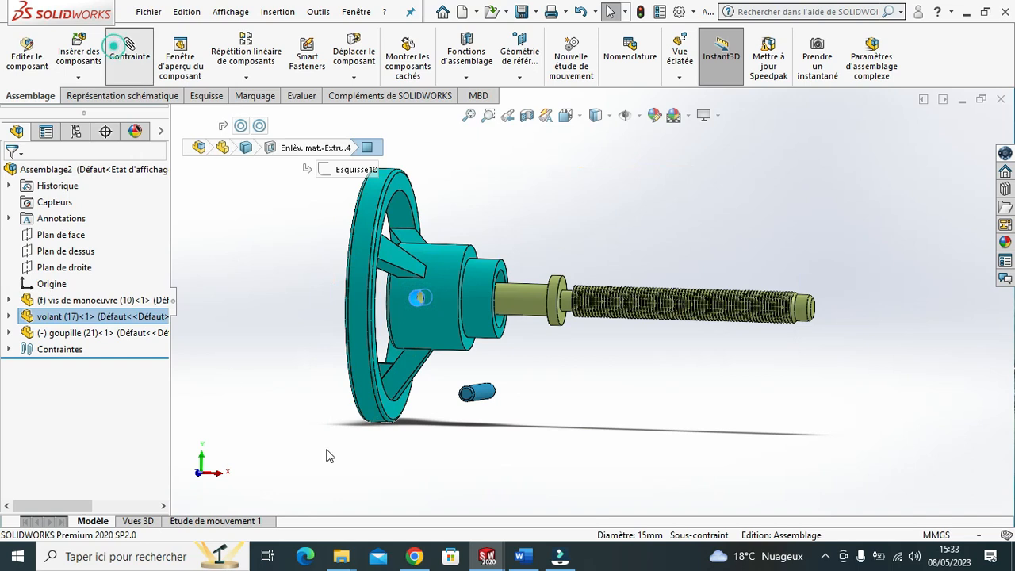
{"action": "left_click", "coordinate": [480, 394]}
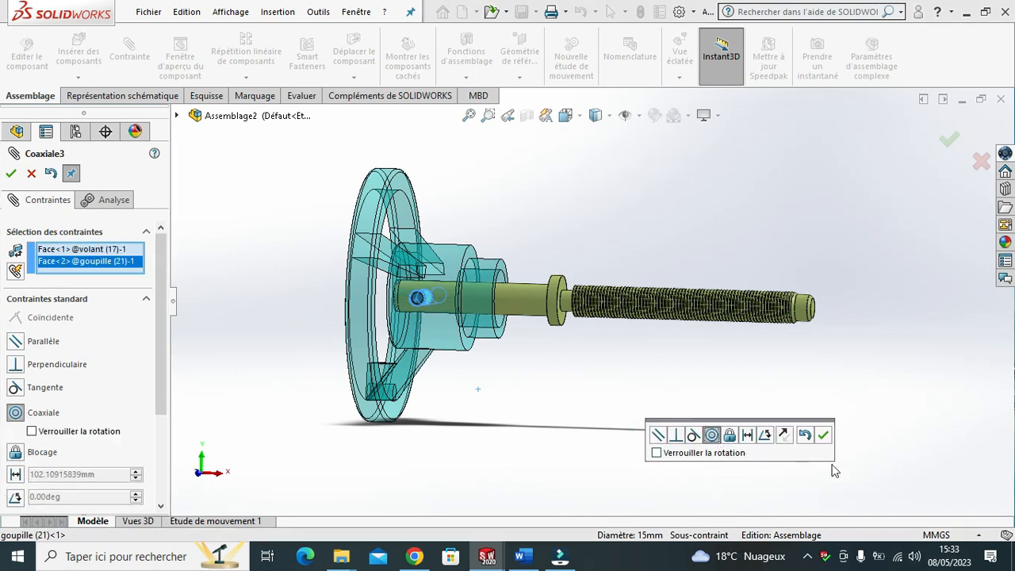
{"action": "left_click", "coordinate": [824, 435]}
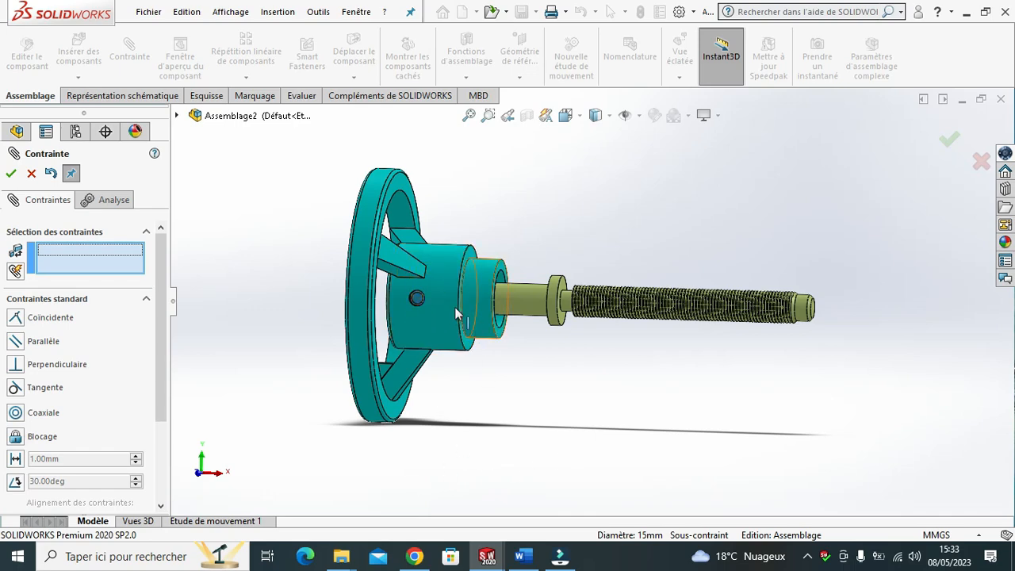
Add a tangent mate between the pin's end face and the hub's outer cylindrical face, and finish mating.
{"action": "scroll", "coordinate": [473, 336], "scroll_direction": "down", "scroll_amount": 5}
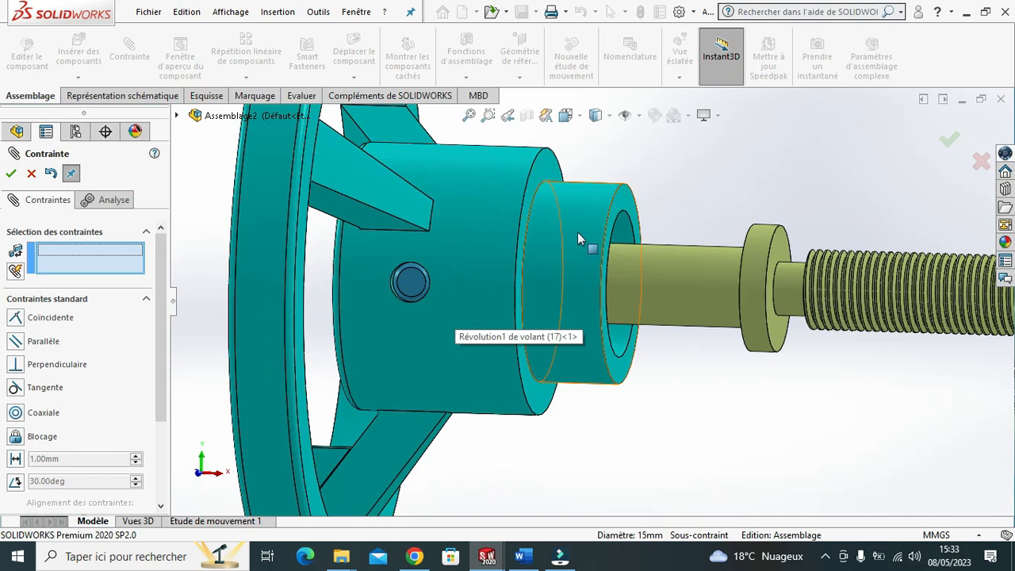
{"action": "left_click", "coordinate": [410, 282]}
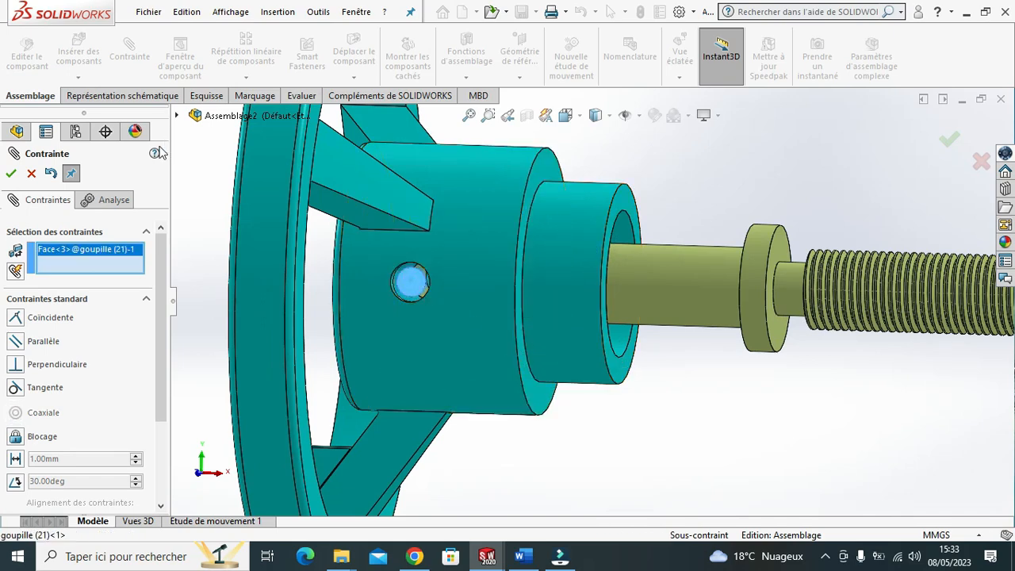
{"action": "left_click", "coordinate": [467, 292]}
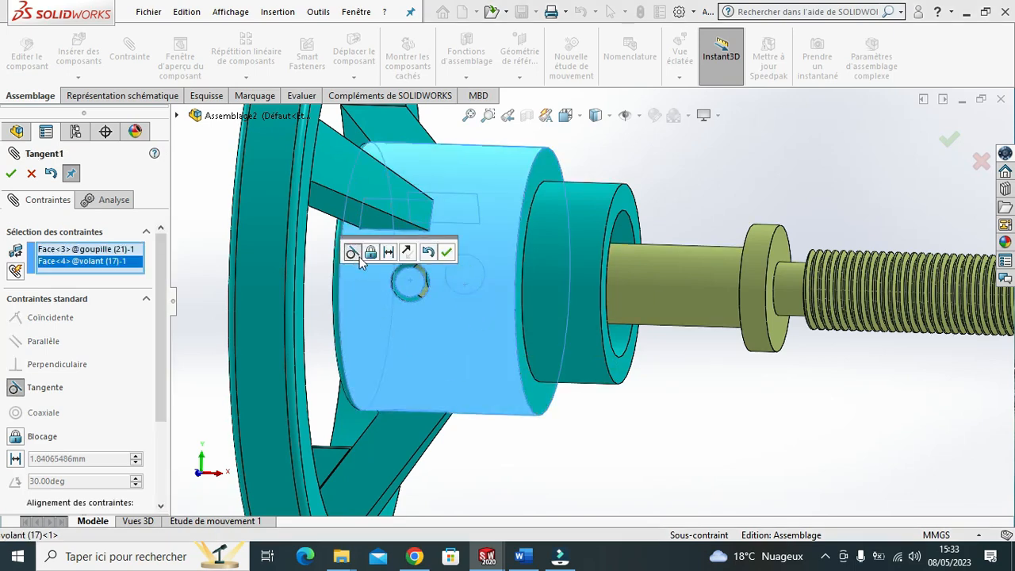
{"action": "left_click", "coordinate": [448, 253]}
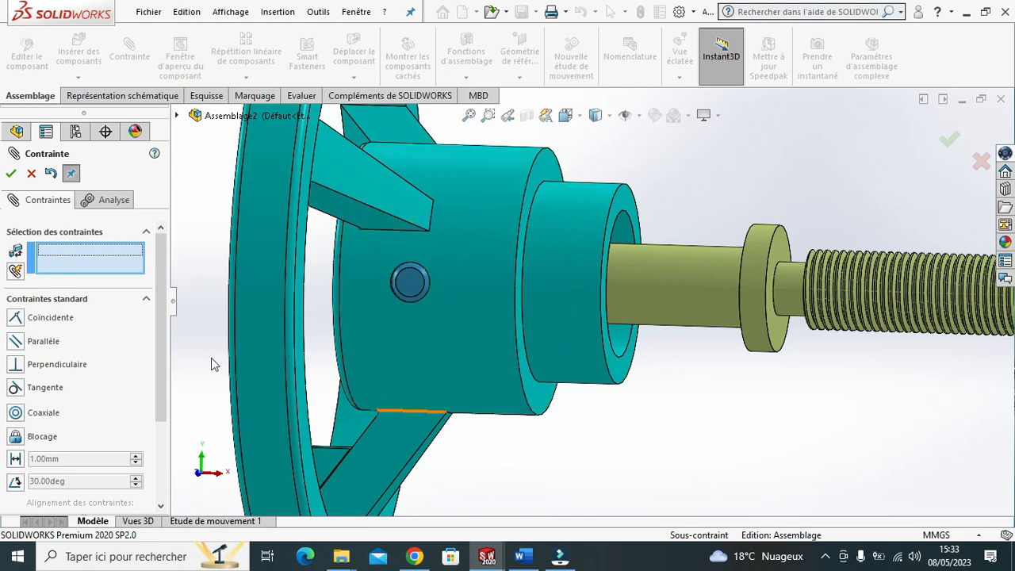
{"action": "left_click", "coordinate": [10, 175]}
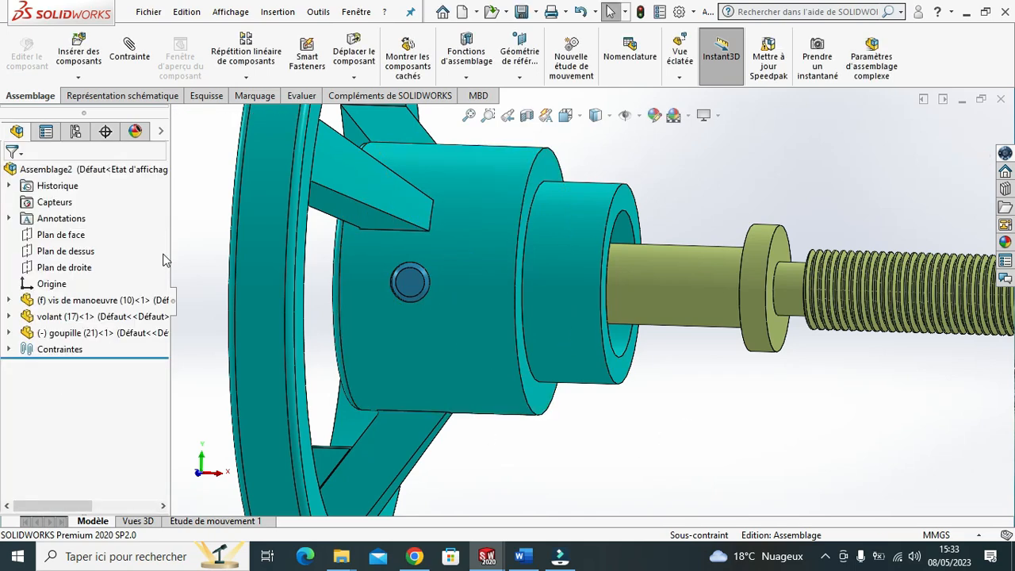
Insert the part manette (24), rotated 90° about the Y axis, and place it in free space in front of the handwheel.
{"action": "scroll", "coordinate": [640, 378], "scroll_direction": "down", "scroll_amount": 2}
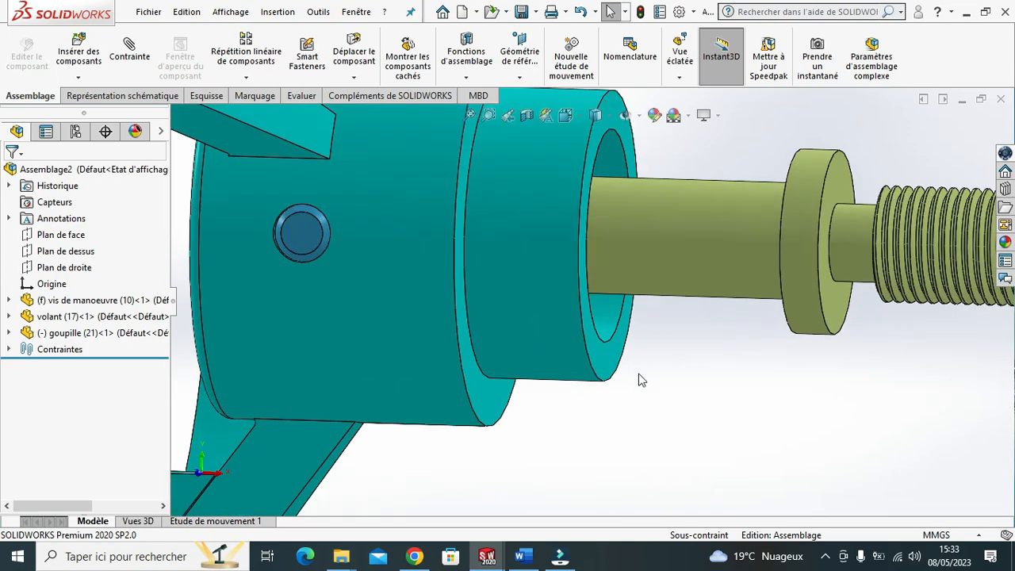
{"action": "scroll", "coordinate": [640, 378], "scroll_direction": "up", "scroll_amount": 4}
{"action": "middle_click_drag", "start_coordinate": [272, 306], "coordinate": [353, 360]}
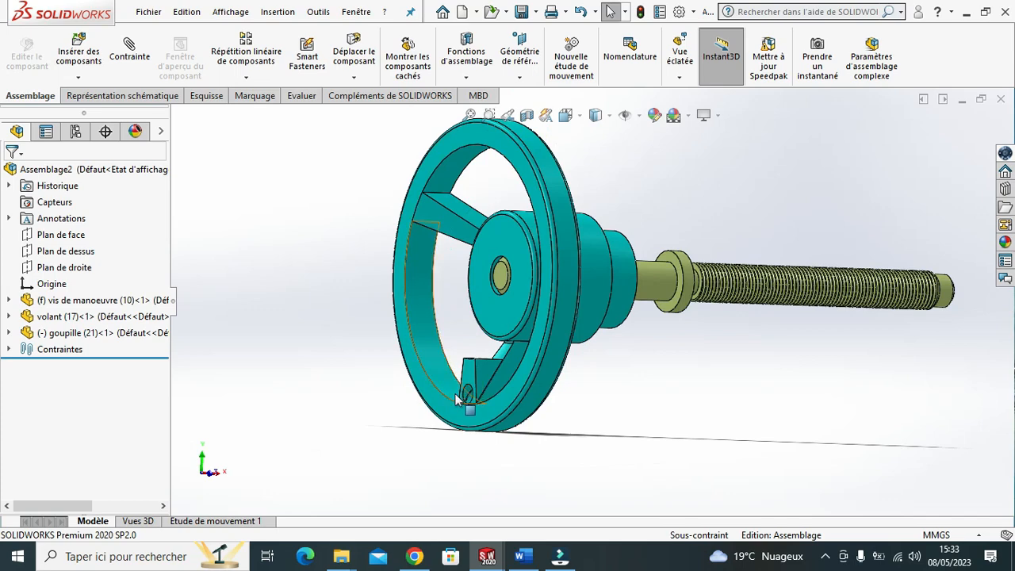
{"action": "left_click", "coordinate": [78, 70]}
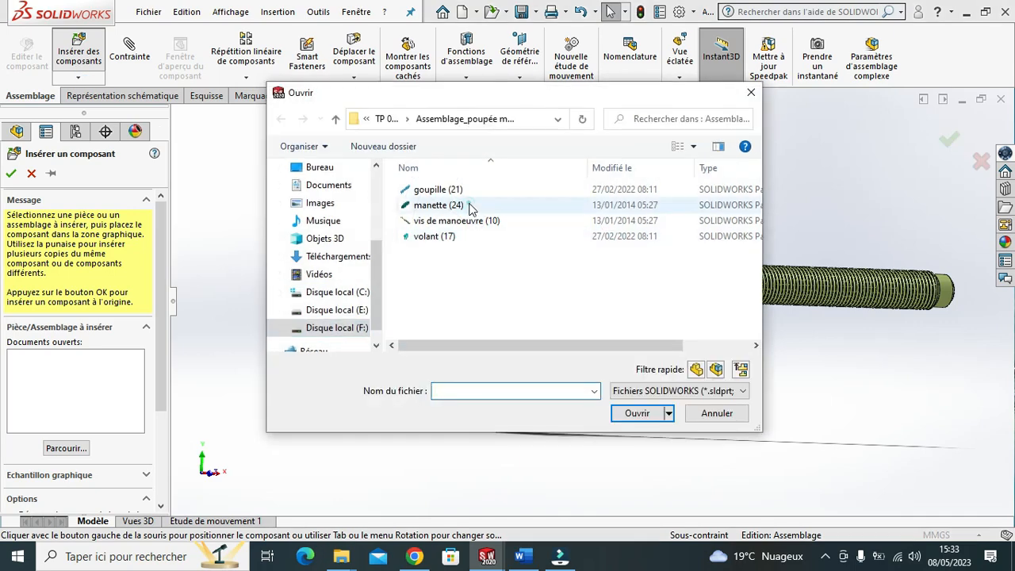
{"action": "left_click", "coordinate": [440, 205]}
{"action": "left_click", "coordinate": [634, 413]}
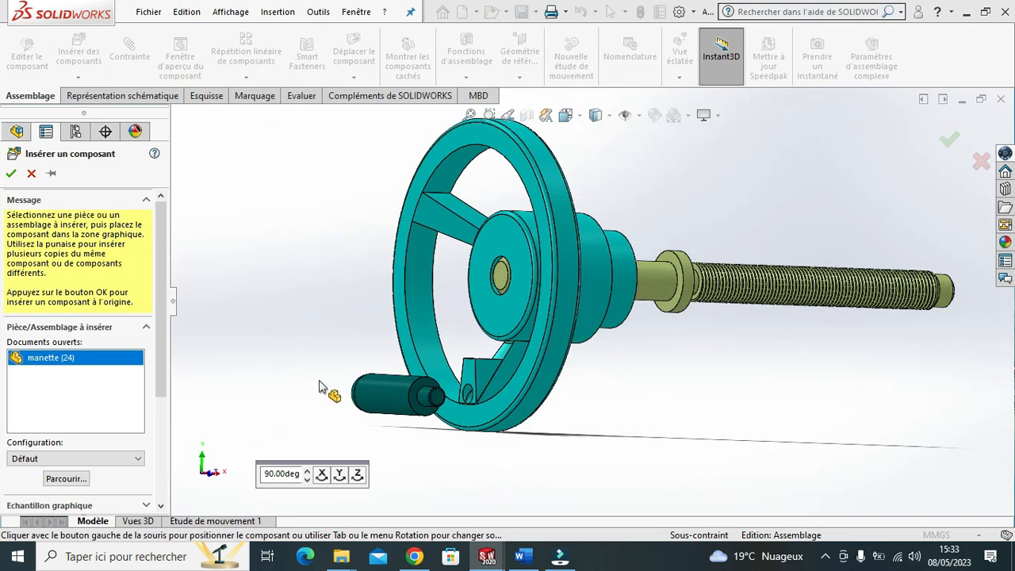
{"action": "left_click", "coordinate": [340, 475]}
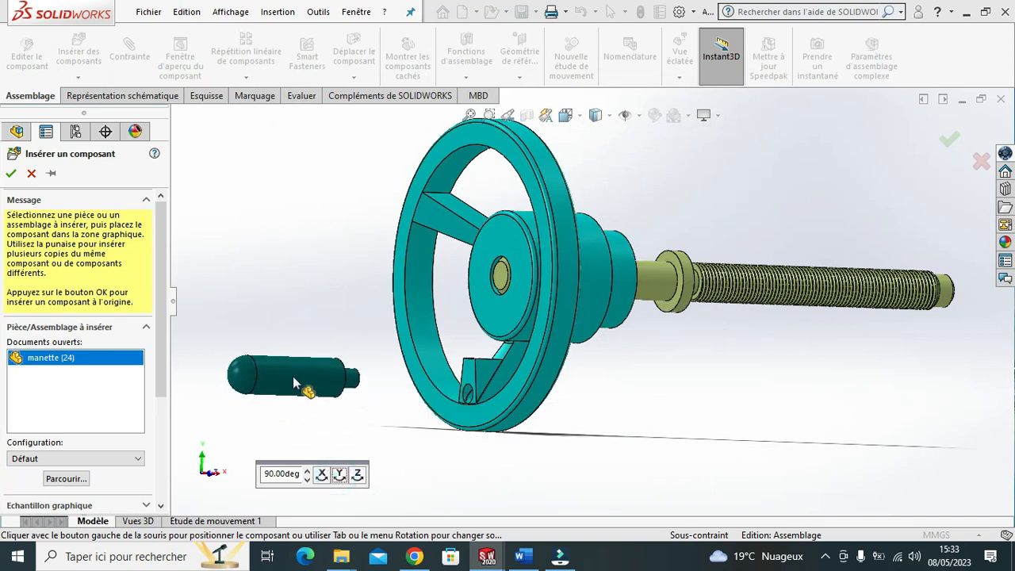
{"action": "left_click", "coordinate": [292, 382]}
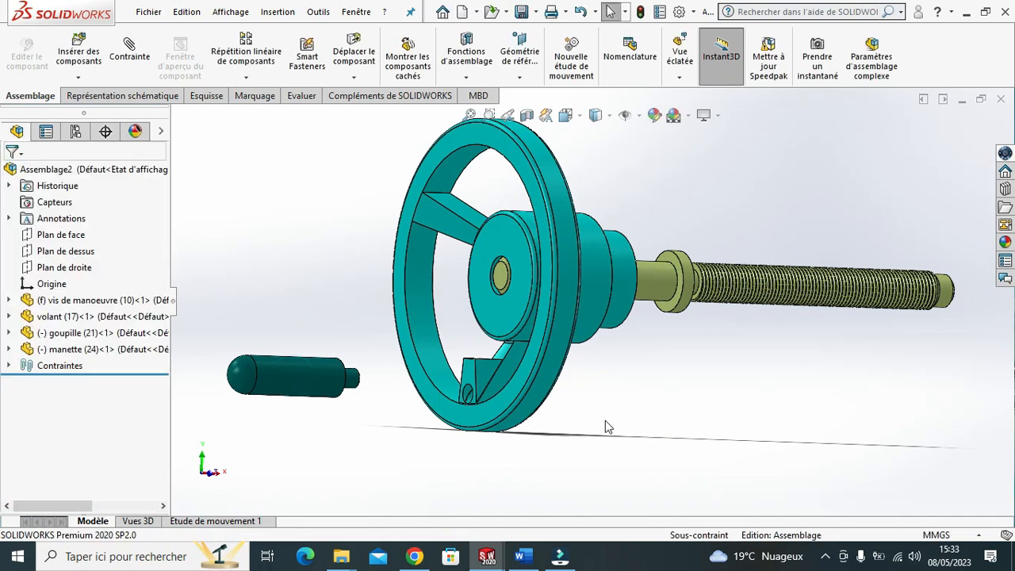
Add a concentric mate between the hole near the handwheel's rim and the handle's small cylindrical end.
{"action": "scroll", "coordinate": [533, 407], "scroll_direction": "down", "scroll_amount": 3}
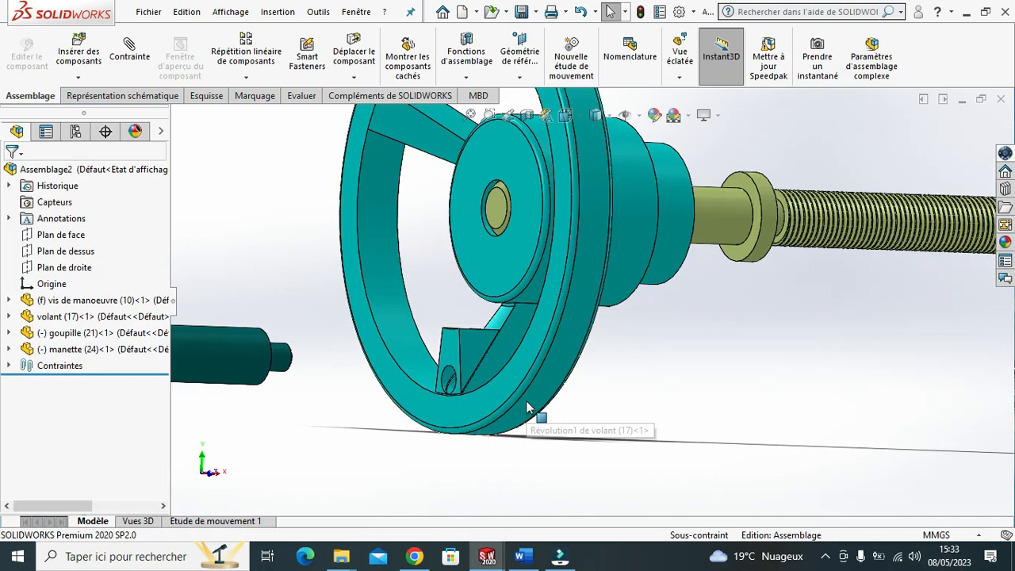
{"action": "left_click", "coordinate": [448, 377]}
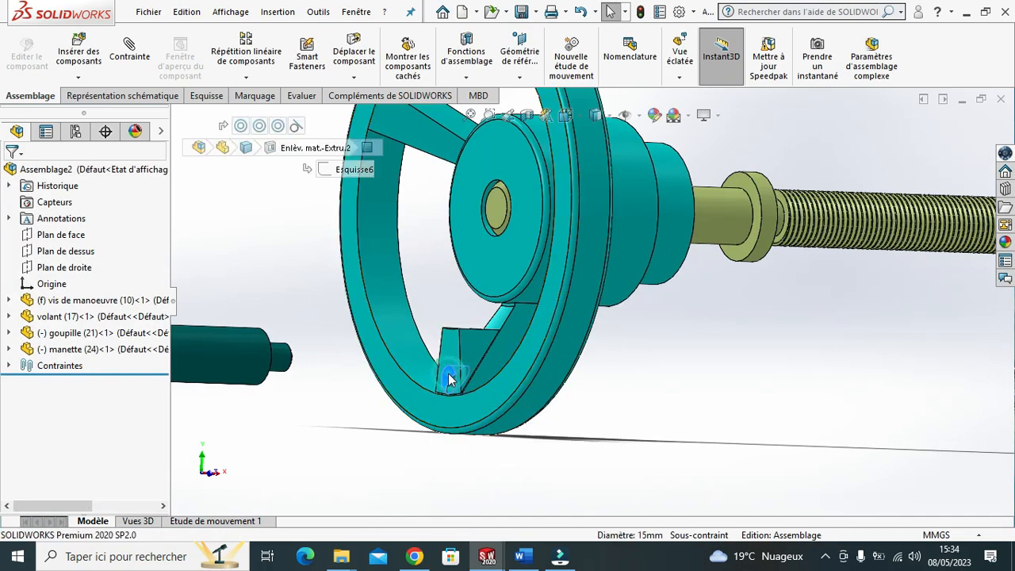
{"action": "left_click", "coordinate": [130, 57]}
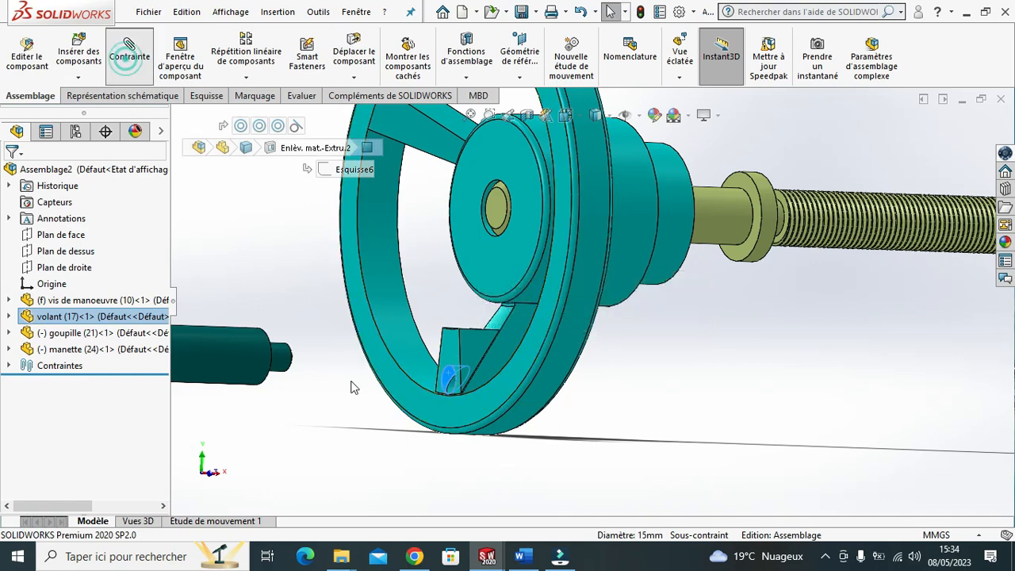
{"action": "left_click", "coordinate": [285, 369]}
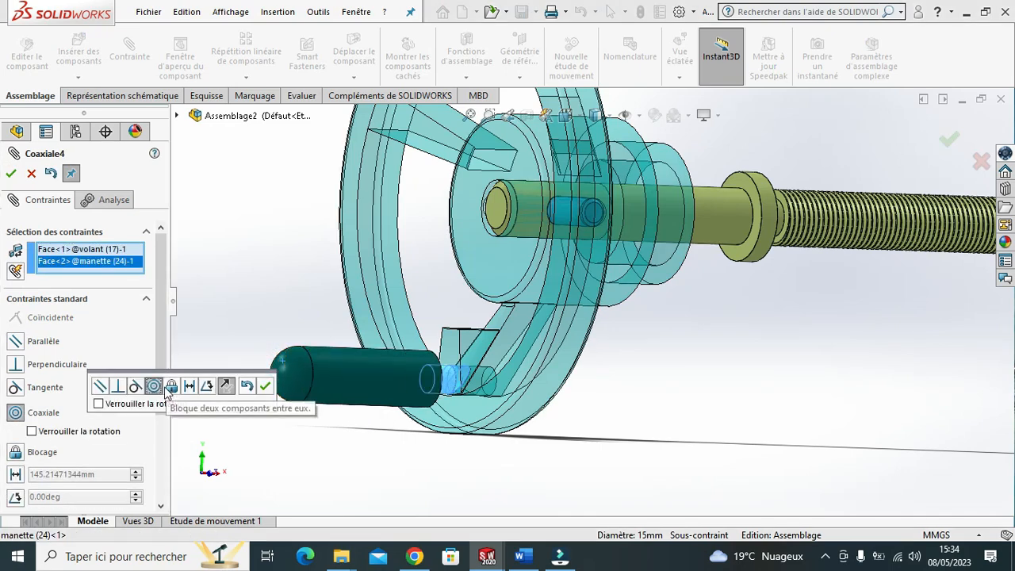
{"action": "left_click", "coordinate": [266, 388]}
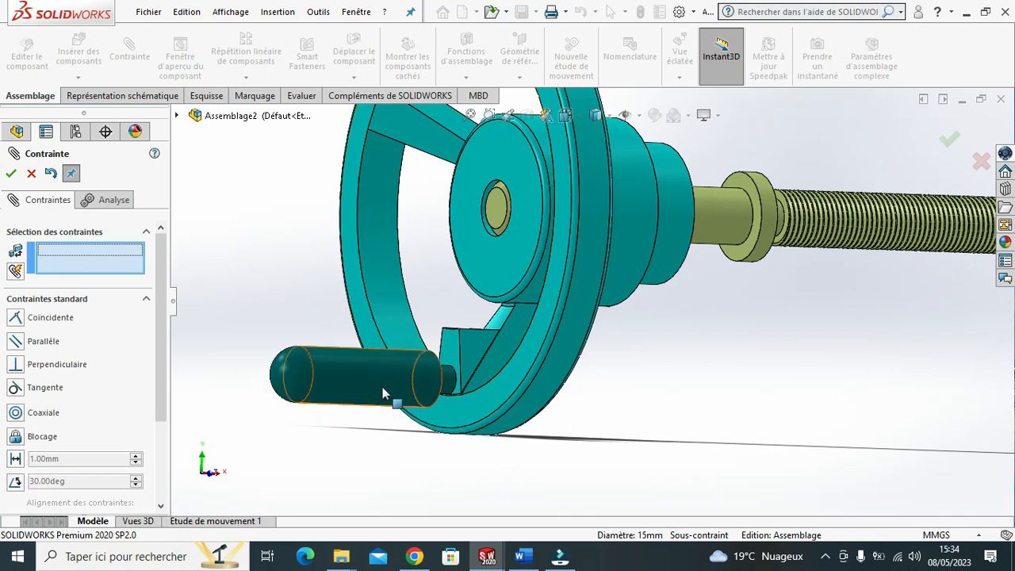
Add a coincident mate between the flat face around the handwheel's handle hole and the handle's shoulder face, and finish mating.
{"action": "left_click_drag", "start_coordinate": [373, 377], "coordinate": [344, 378]}
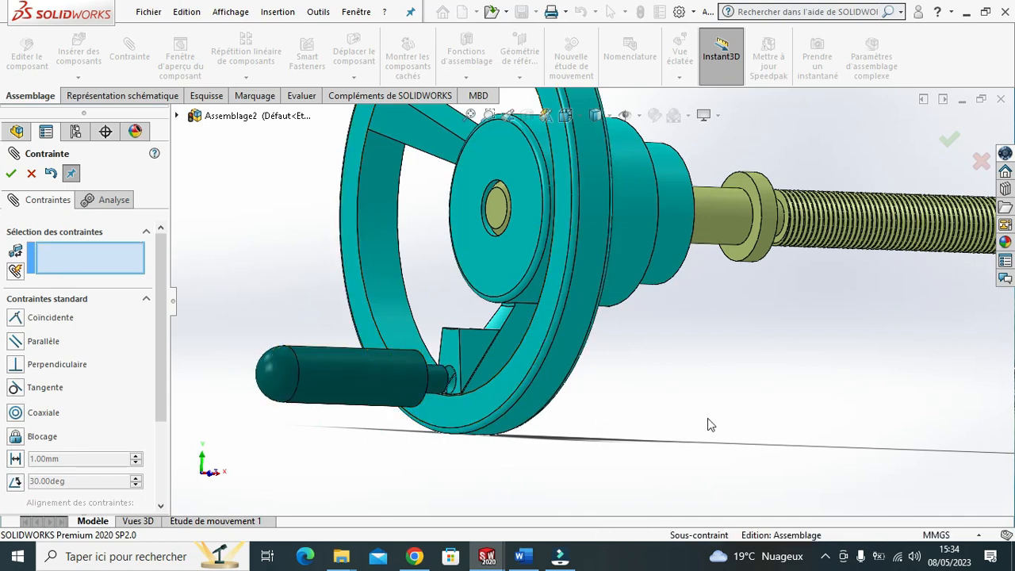
{"action": "left_click", "coordinate": [448, 352]}
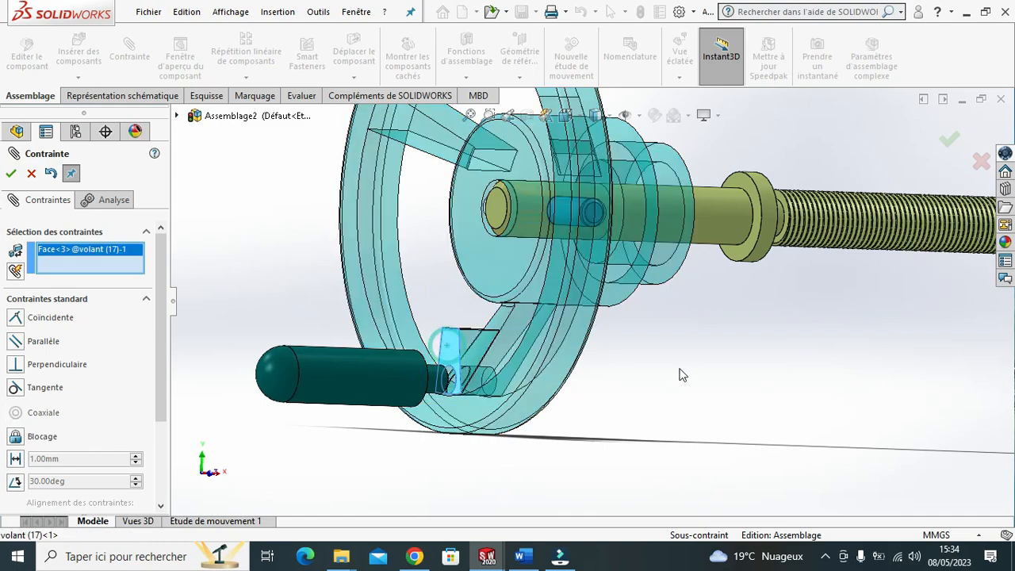
{"action": "middle_click_drag", "start_coordinate": [699, 369], "coordinate": [644, 389]}
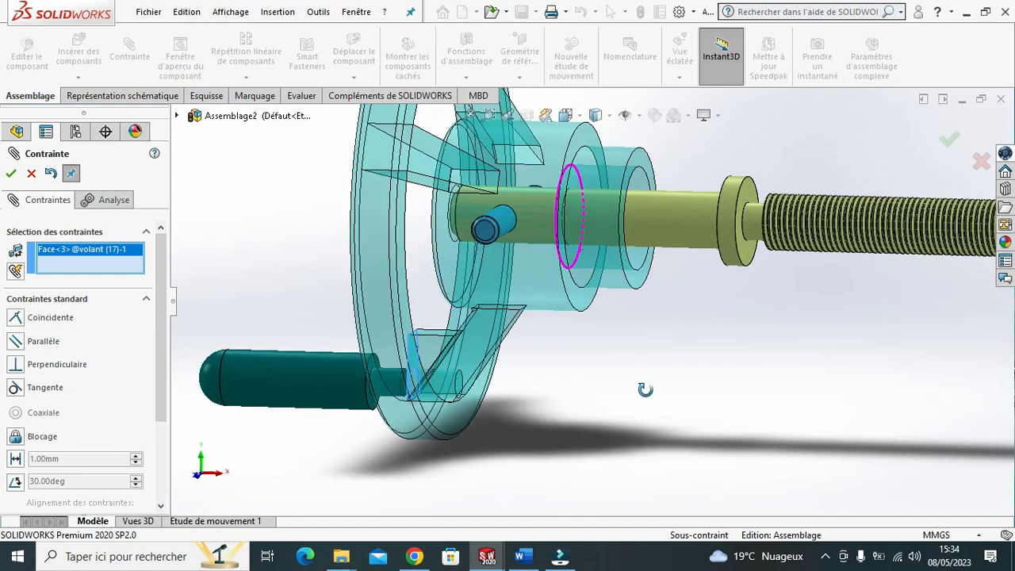
{"action": "left_click", "coordinate": [373, 406]}
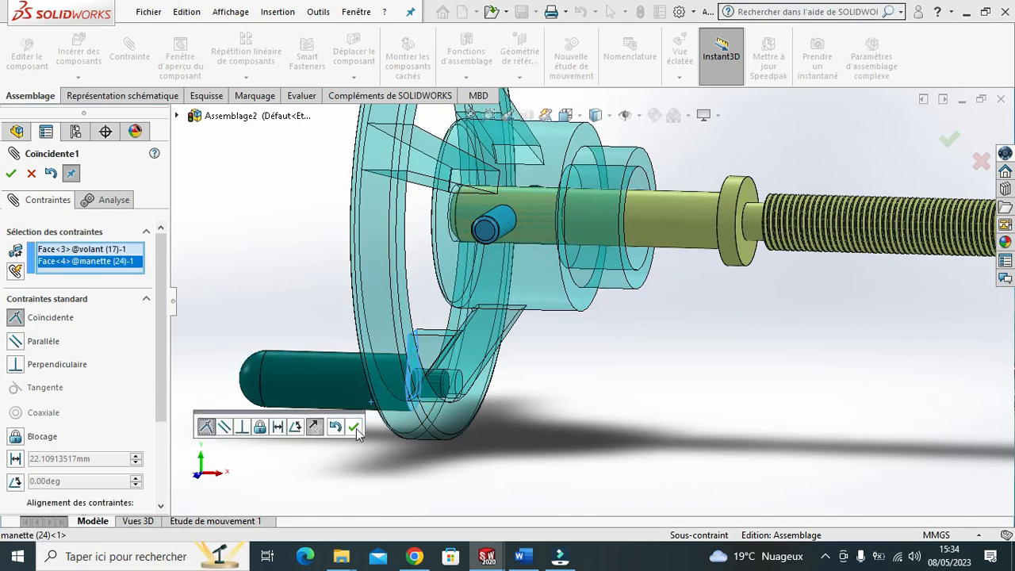
{"action": "left_click", "coordinate": [355, 427]}
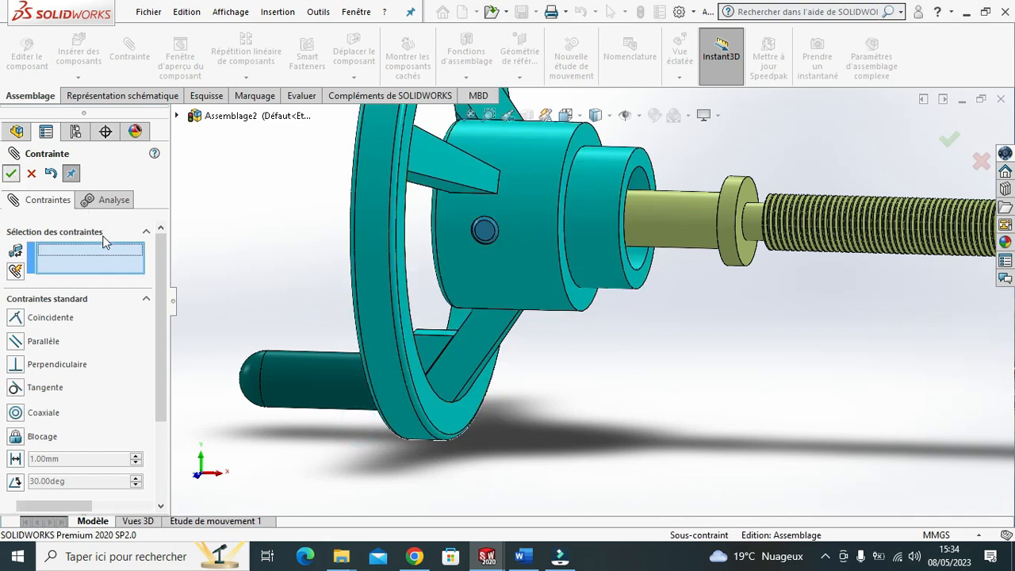
{"action": "left_click", "coordinate": [11, 173]}
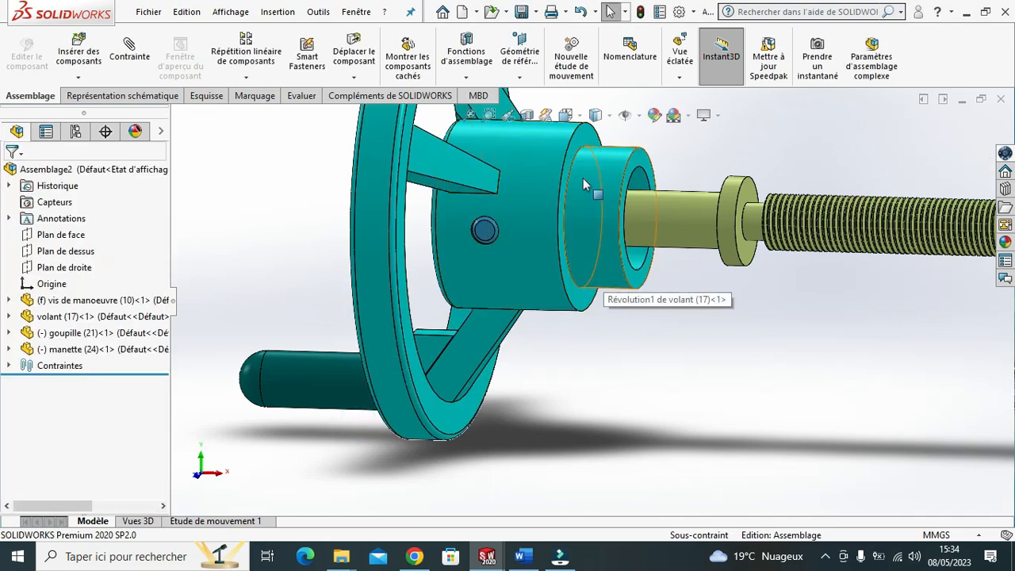
Set the view orientation to trimetric and examine the complete screw, handwheel, pin and handle assembly.
{"action": "left_click", "coordinate": [581, 117]}
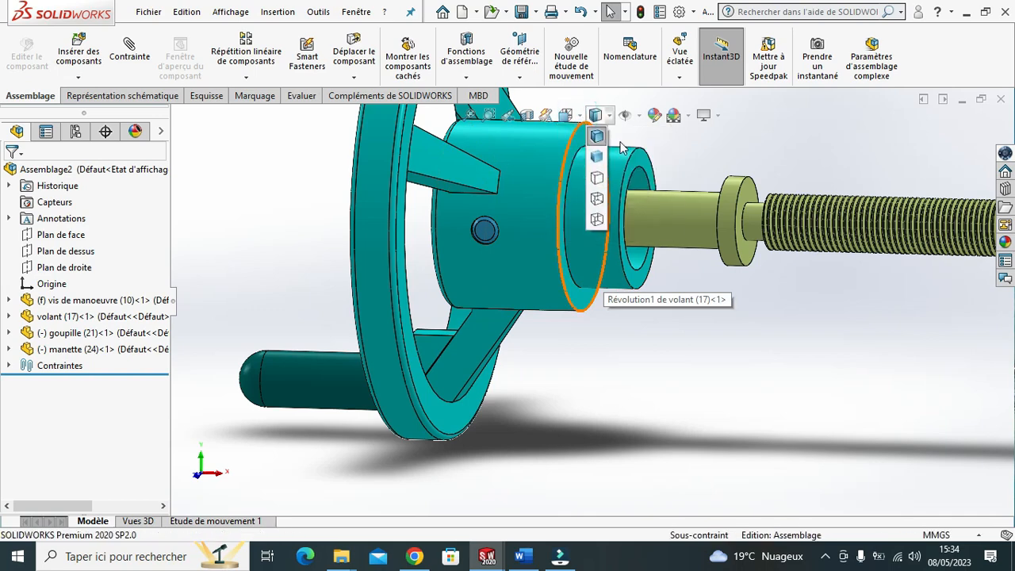
{"action": "left_click", "coordinate": [581, 117]}
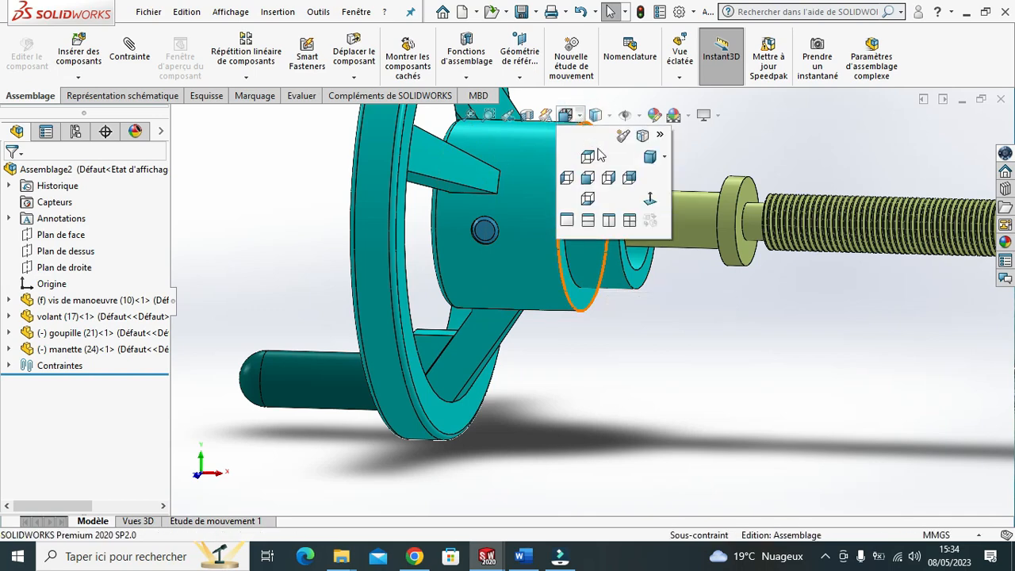
{"action": "left_click", "coordinate": [662, 157]}
{"action": "left_click", "coordinate": [614, 211]}
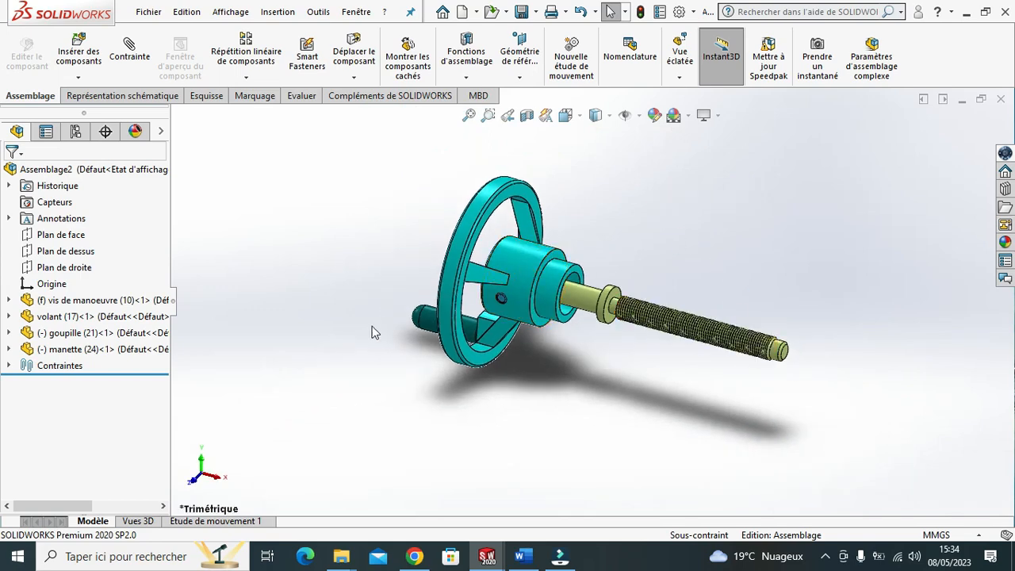
{"action": "middle_click_drag", "start_coordinate": [372, 324], "coordinate": [385, 317]}
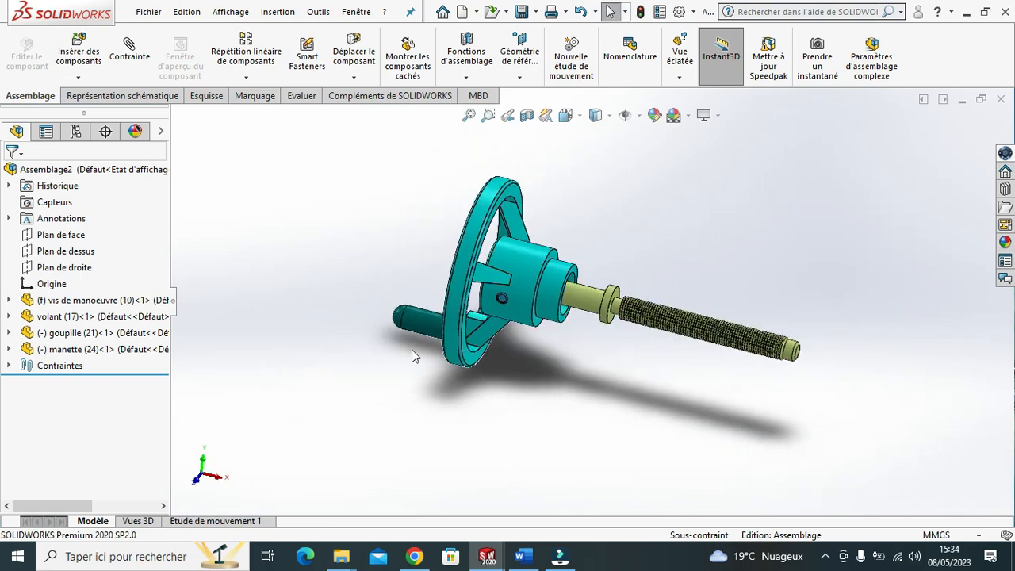